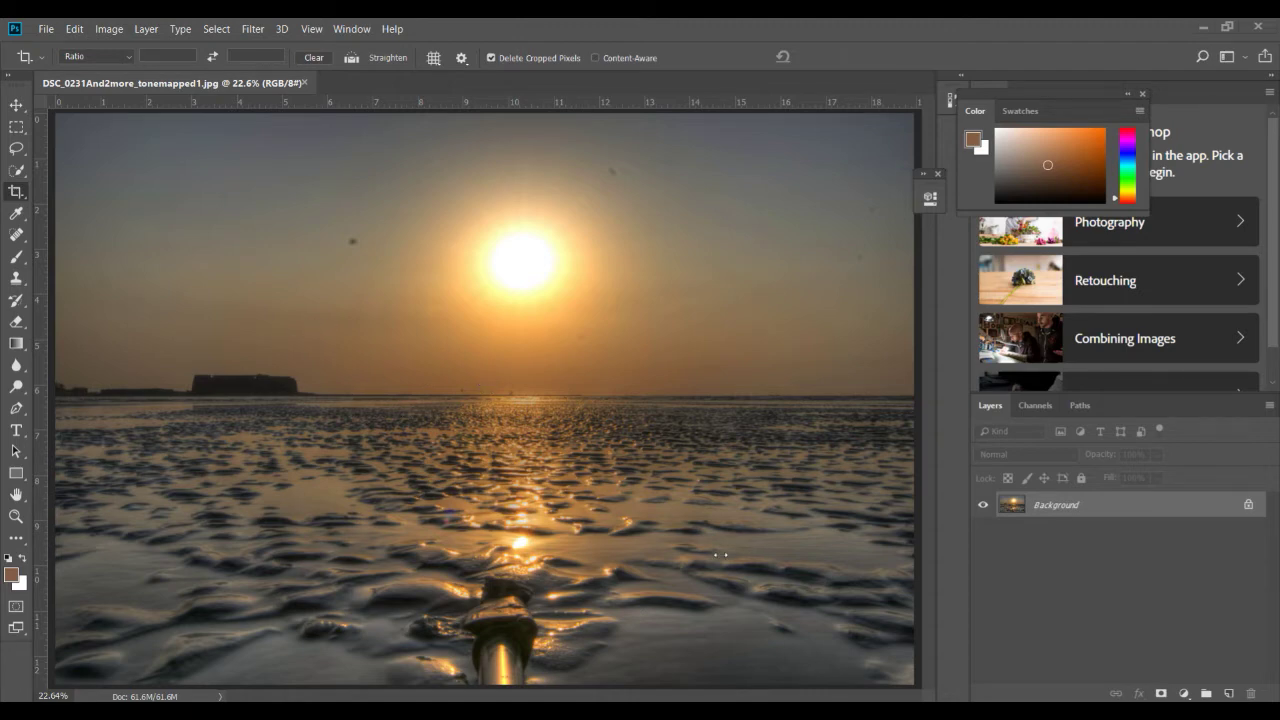
Duplicate the Background layer into a Background copy layer above it.
right_click(1068, 512)
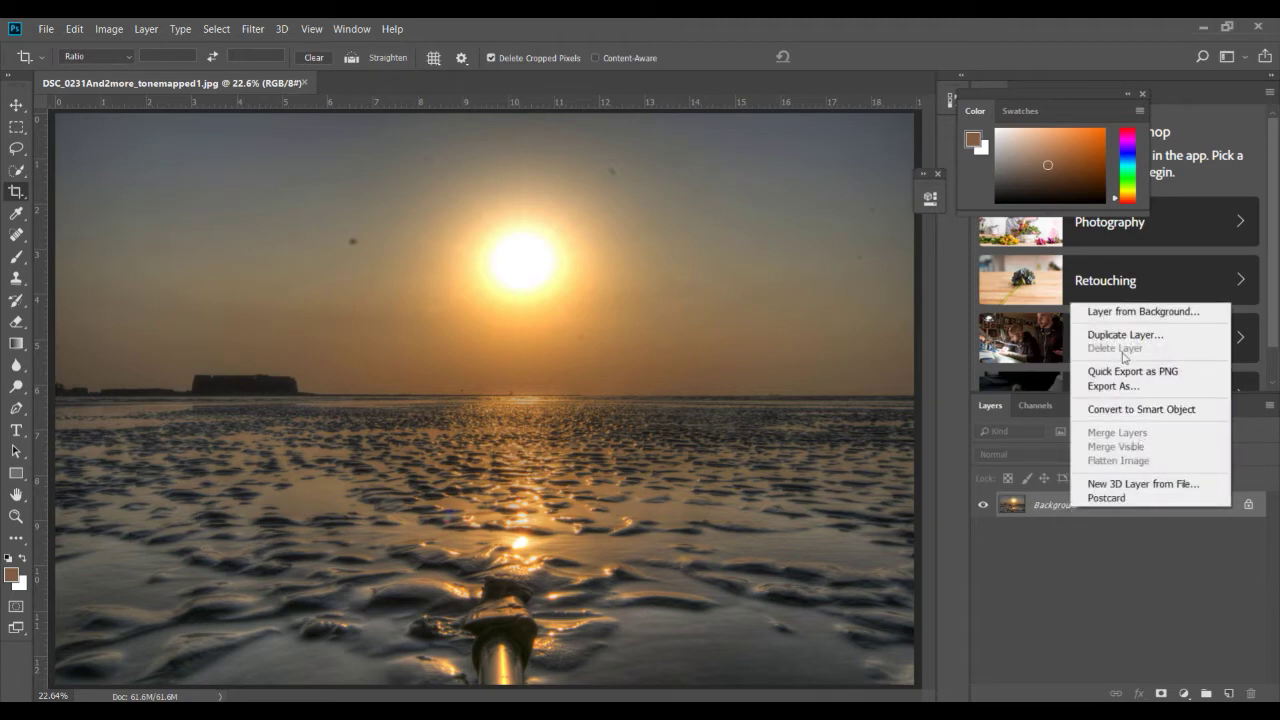
left_click(1122, 334)
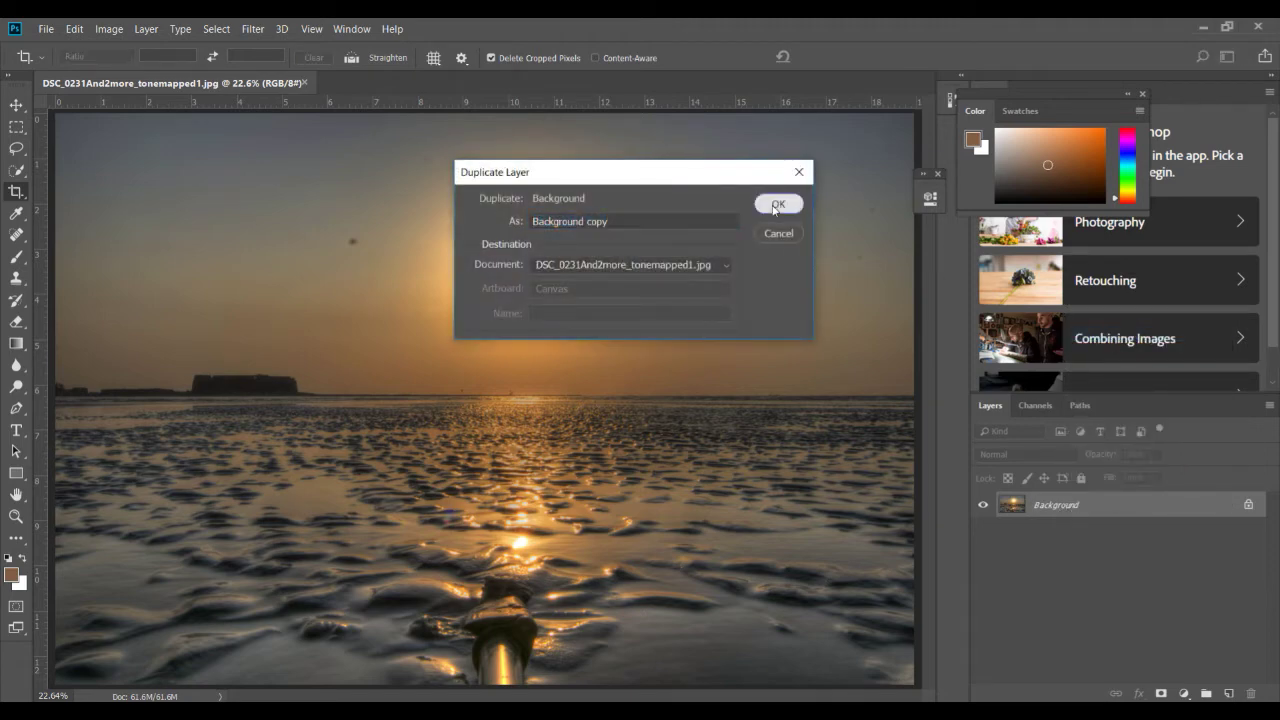
left_click(777, 205)
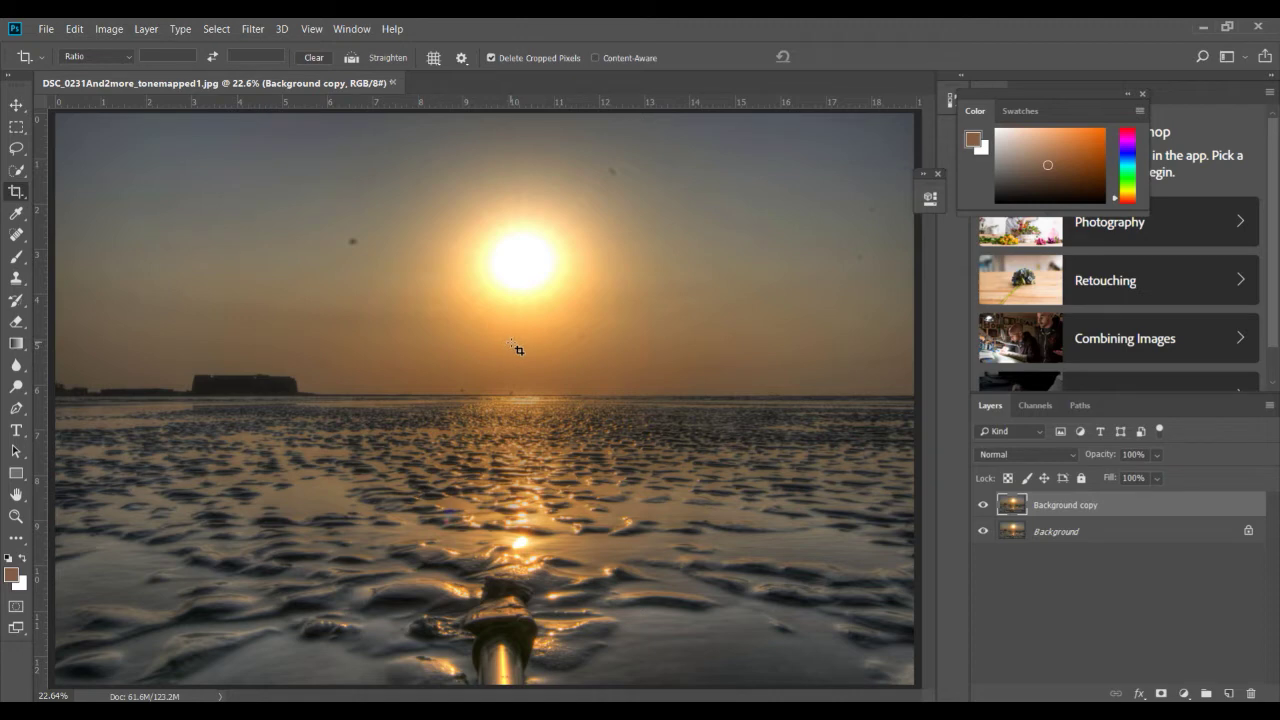
key("ctrl")
Invert the Background copy into a blue colour negative with Ctrl+I.
key("ctrl+i")
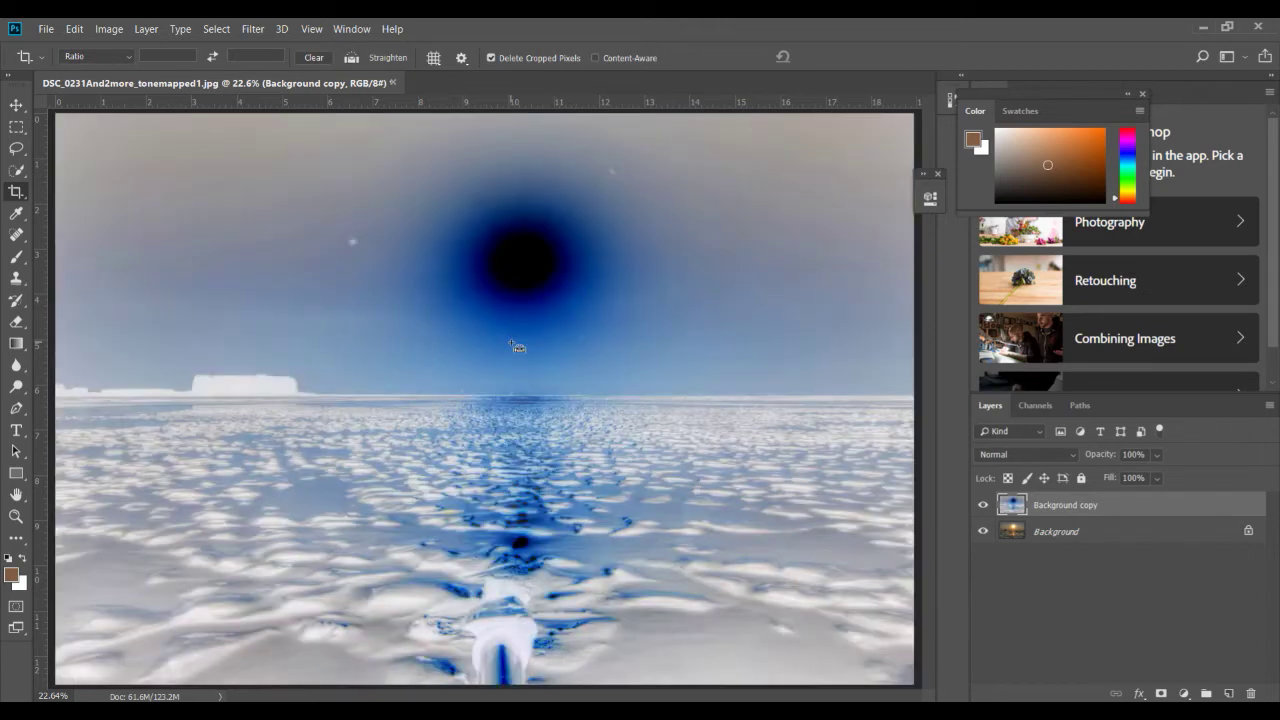
left_click(1184, 693)
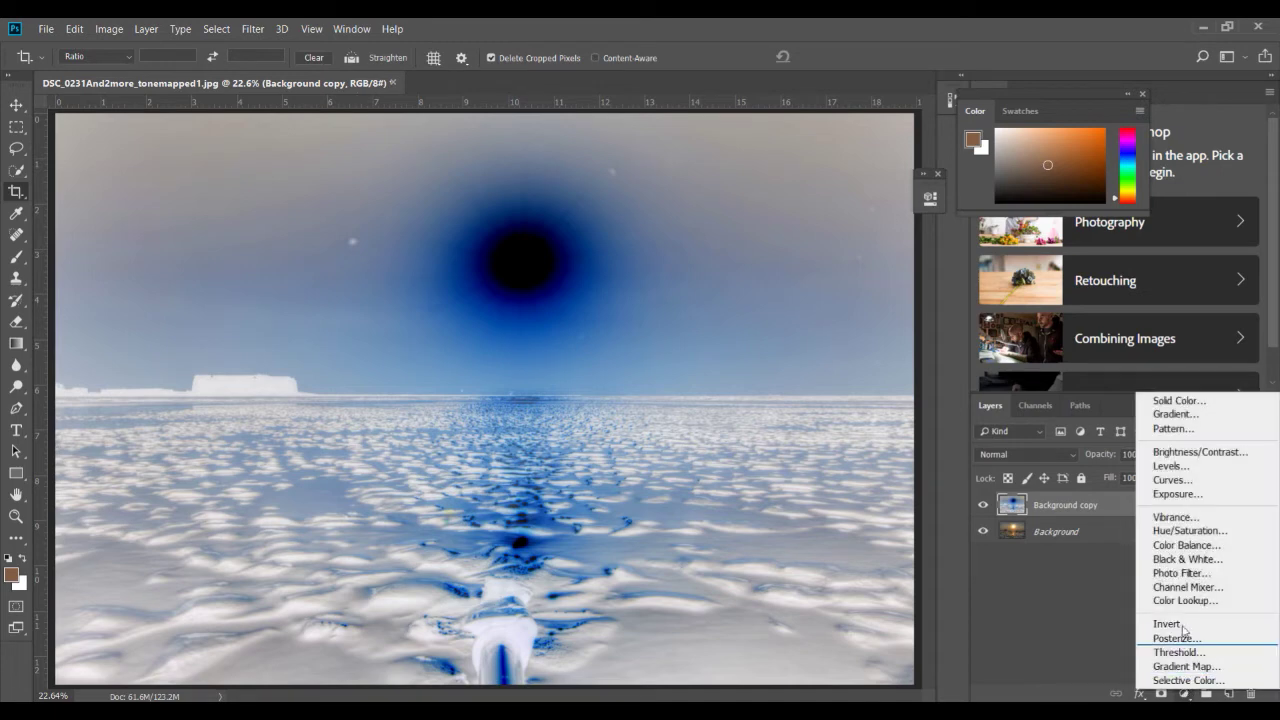
Add a Brightness/Contrast adjustment layer with Contrast at 100 above the inverted copy.
left_click(1180, 453)
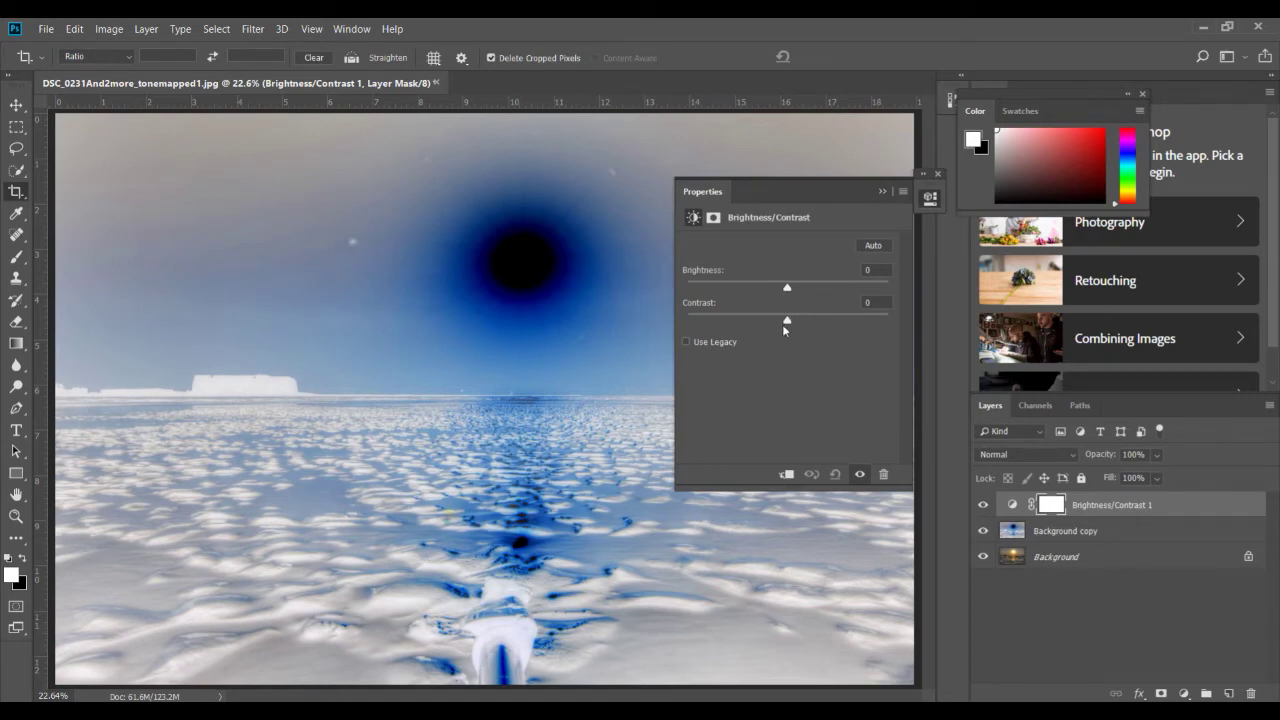
left_click_drag(786, 320, 910, 324)
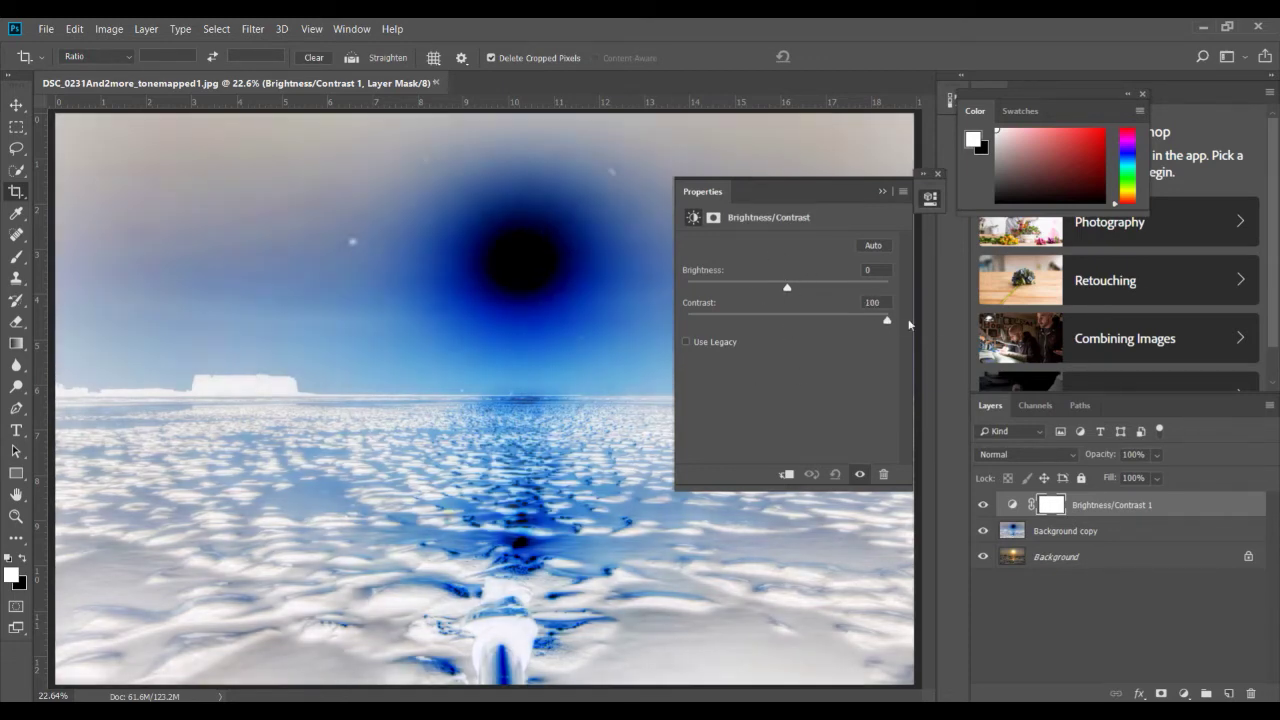
left_click(883, 191)
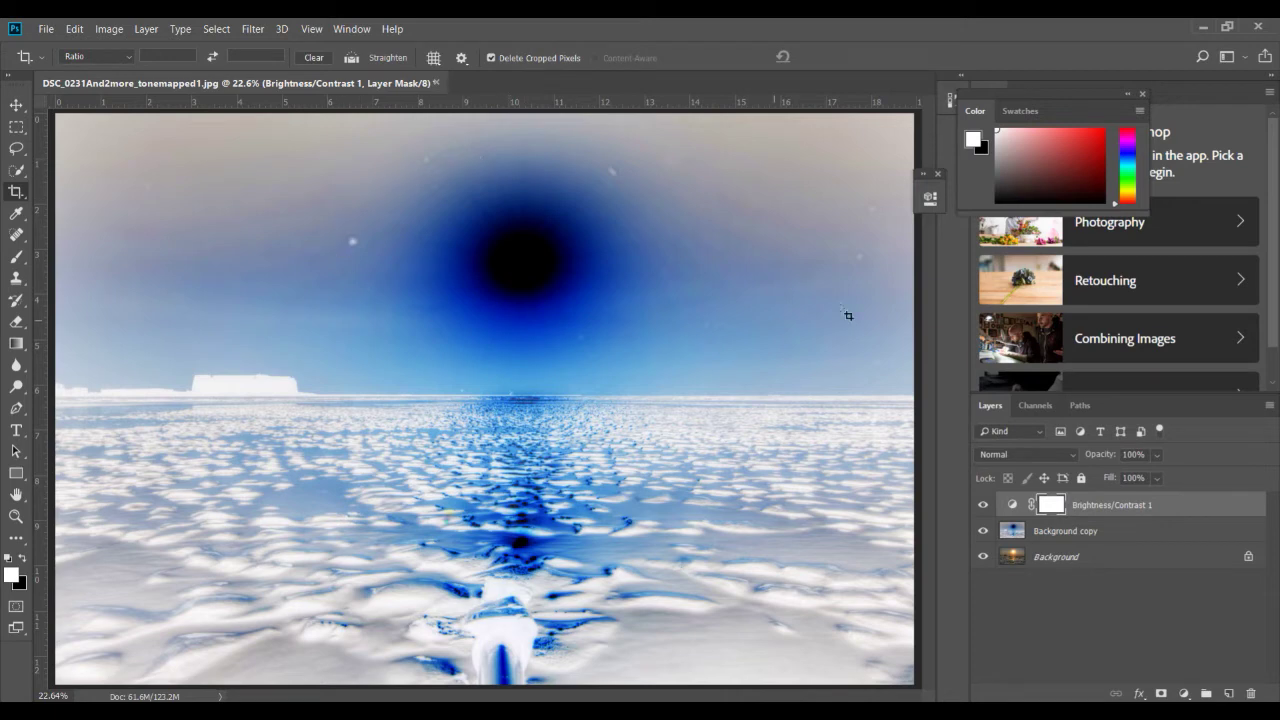
left_click(1093, 535)
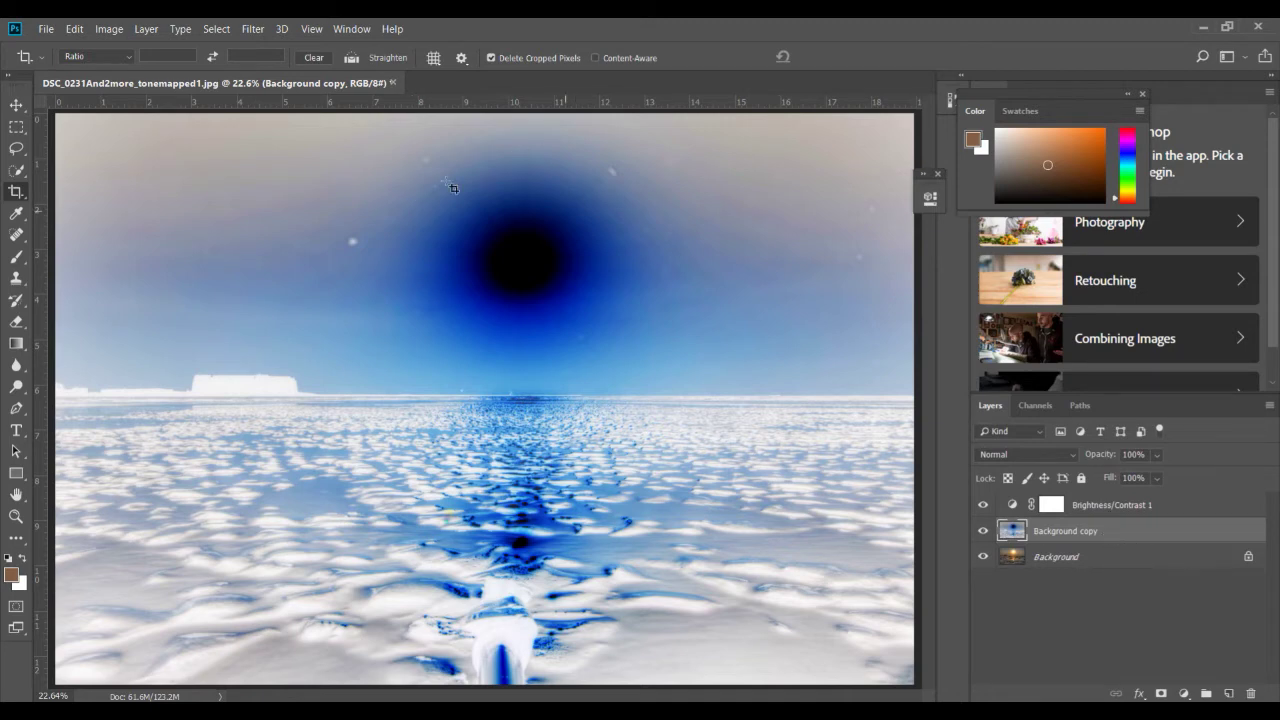
Pick the Spot Healing Brush tool to heal on the Background copy.
left_click(15, 235)
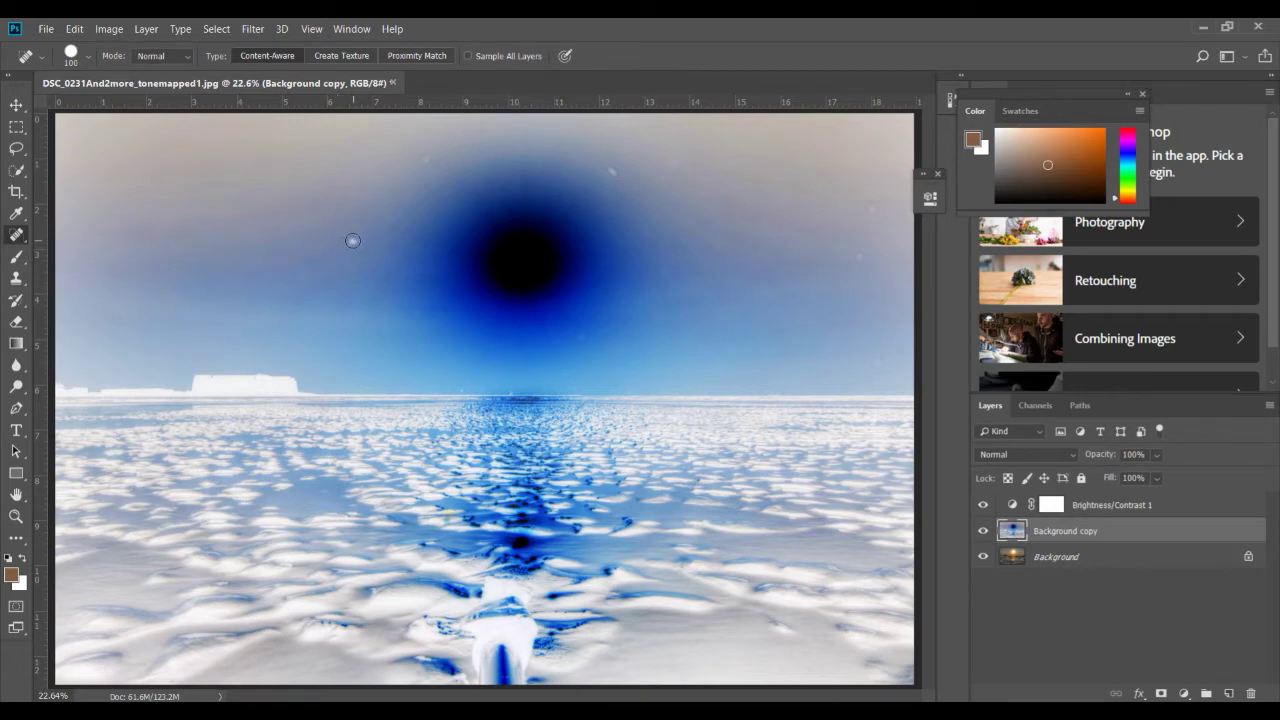
Heal the bright specks in the left, middle and right sky of the Background copy.
left_click(352, 241)
left_click(352, 241)
left_click(609, 170)
left_click(873, 206)
left_click(1112, 510)
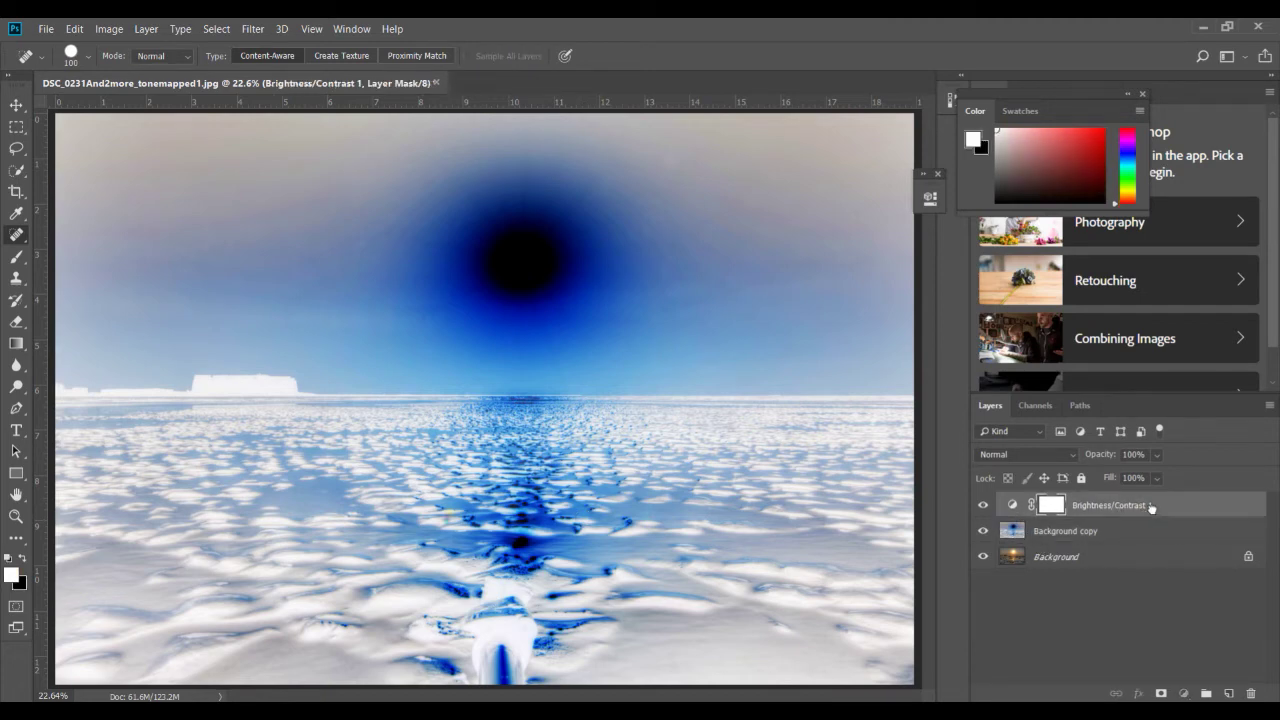
Delete Brightness/Contrast 1, un-invert and compare the copy, then delete Background copy.
left_click_drag(1151, 507, 1251, 694)
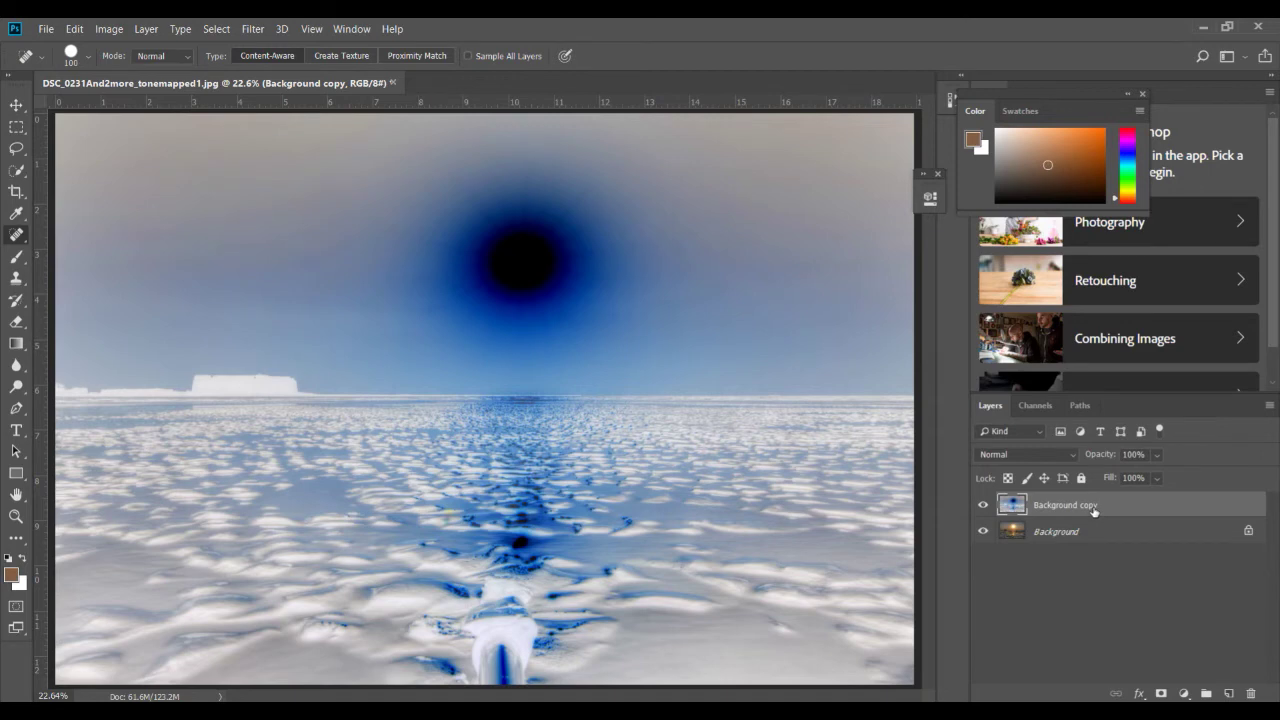
key("ctrl+i")
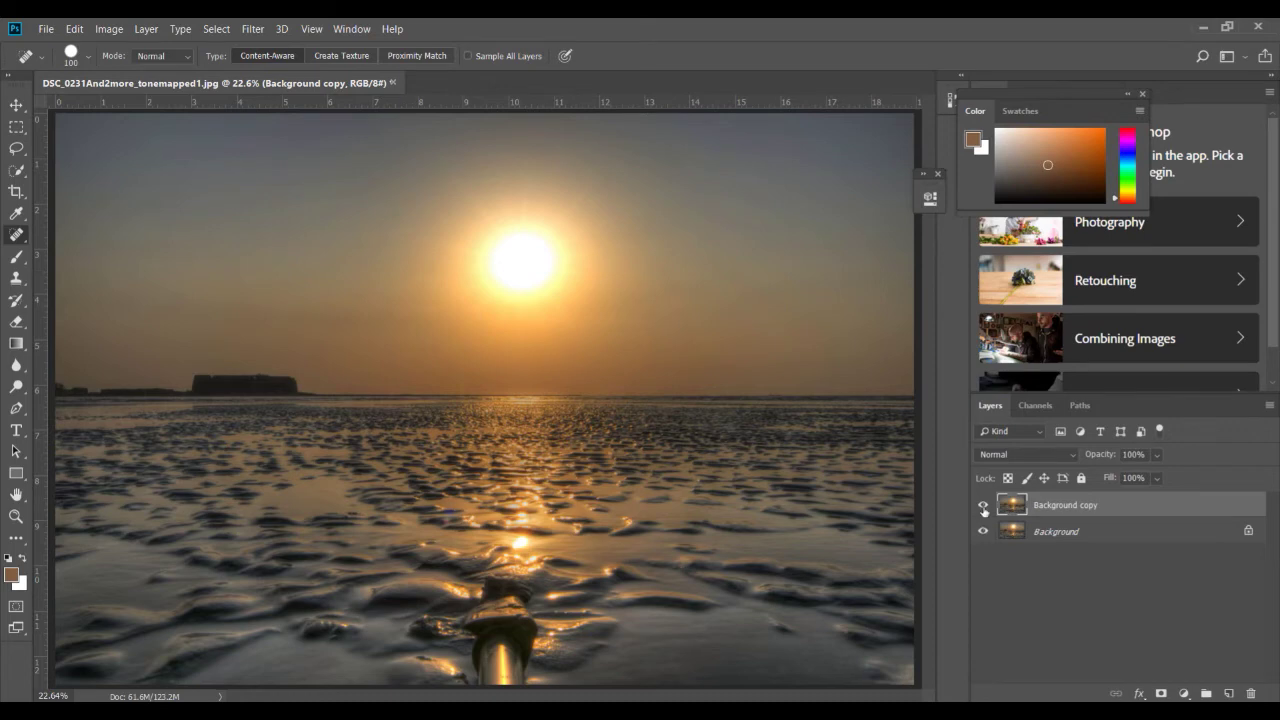
left_click(983, 507)
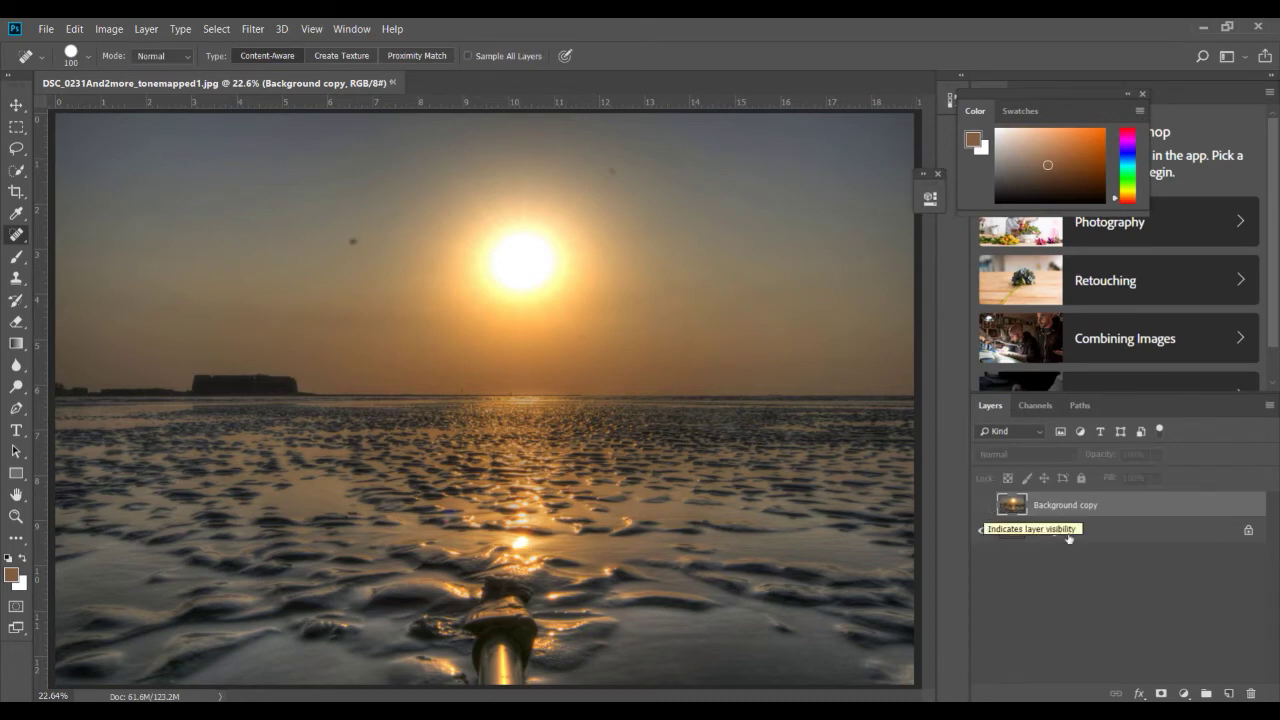
left_click(984, 507)
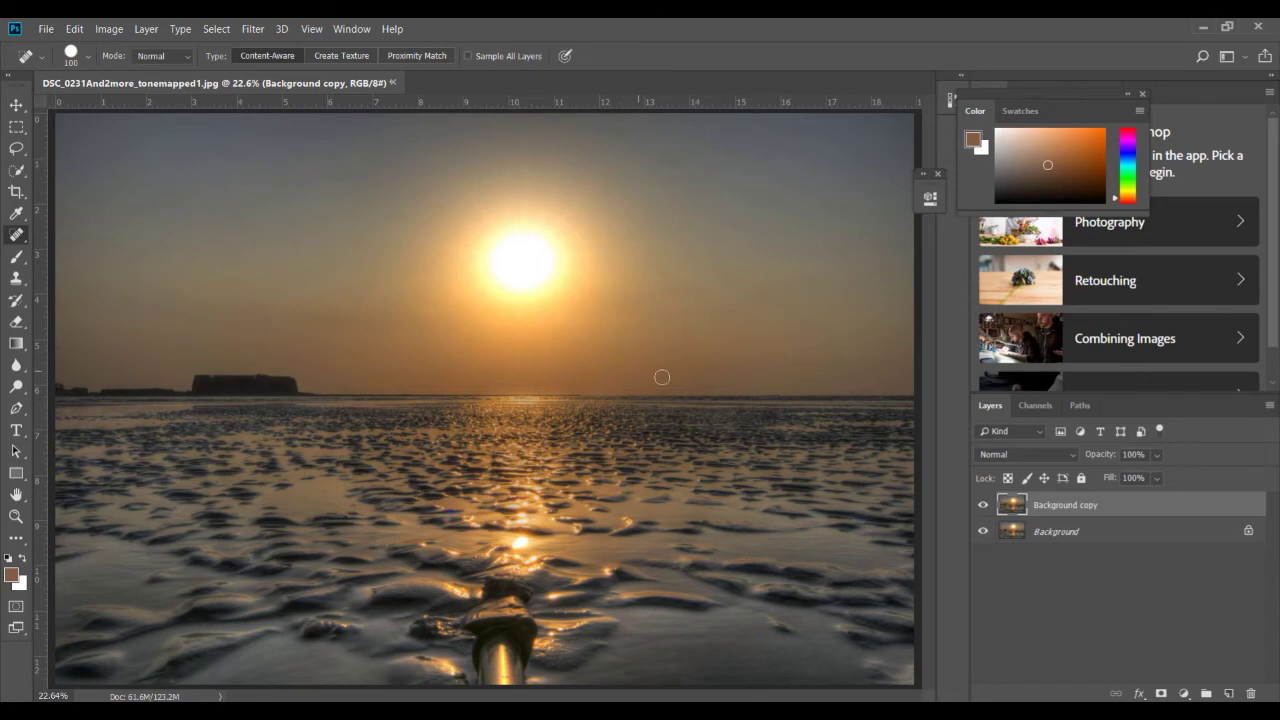
left_click_drag(1099, 517, 1251, 693)
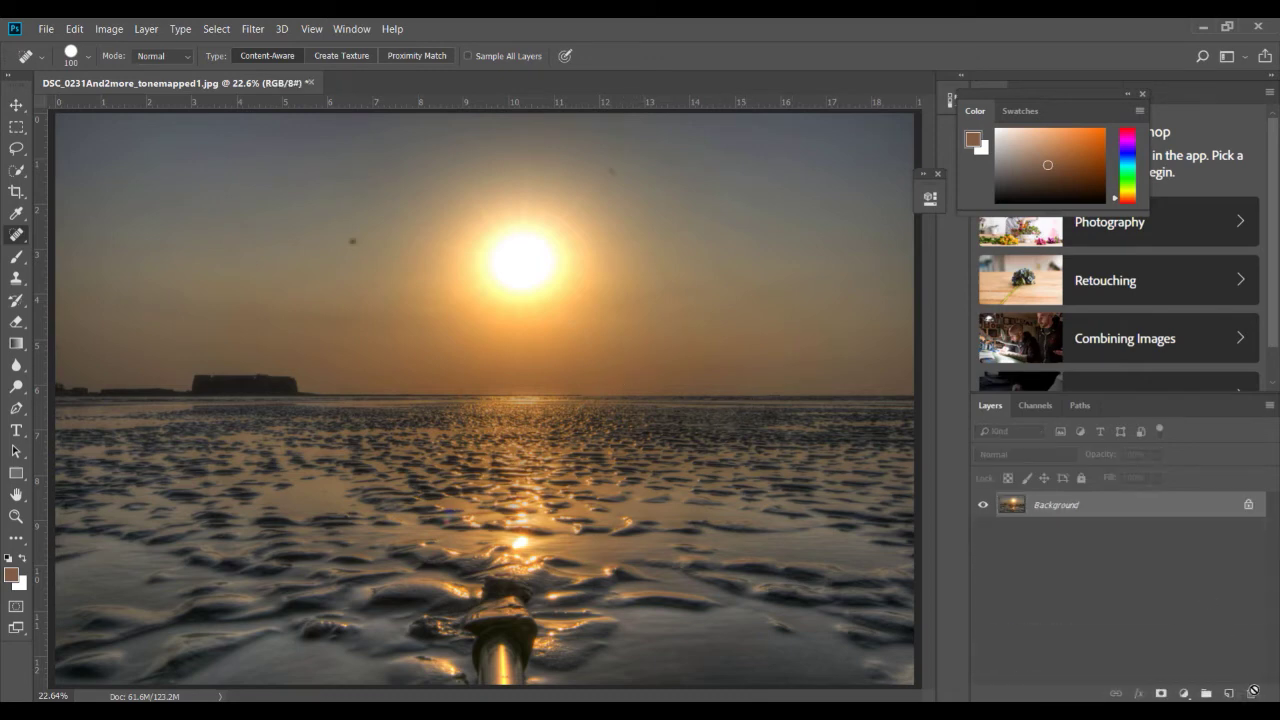
Duplicate Background again and open the new copy in Filter > Camera Raw Filter.
right_click(1100, 504)
left_click(1154, 327)
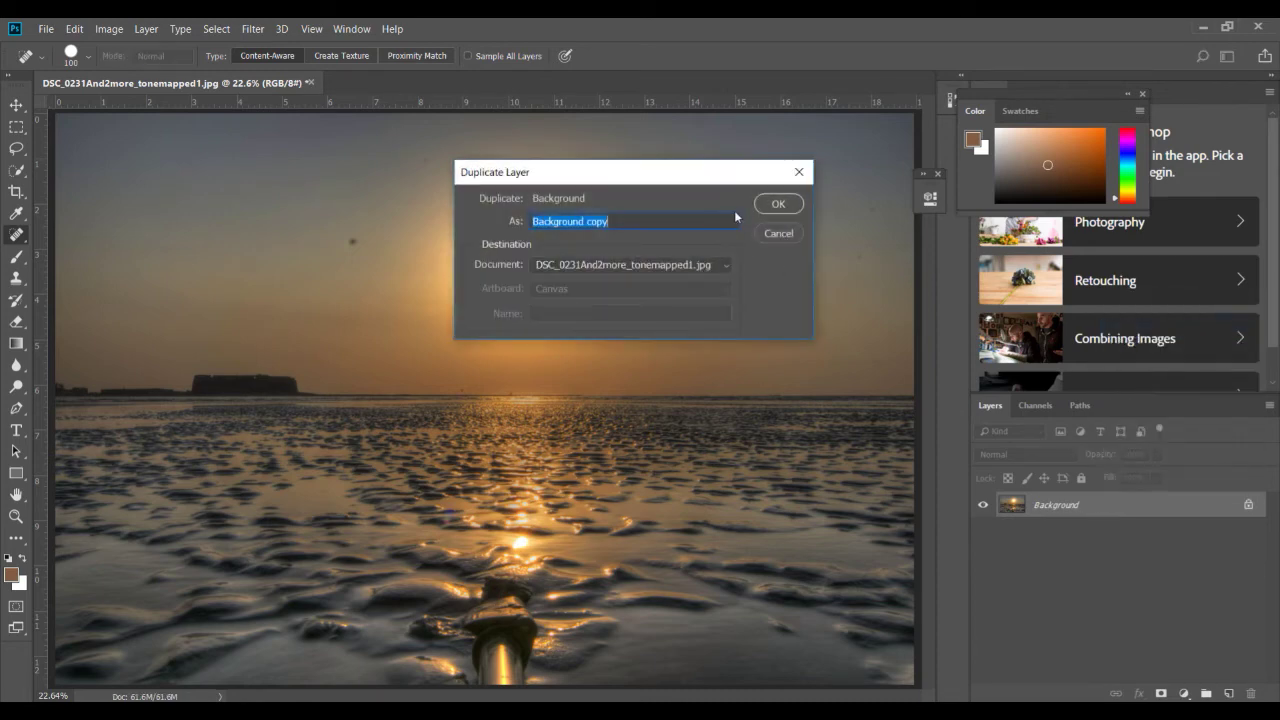
key("Return")
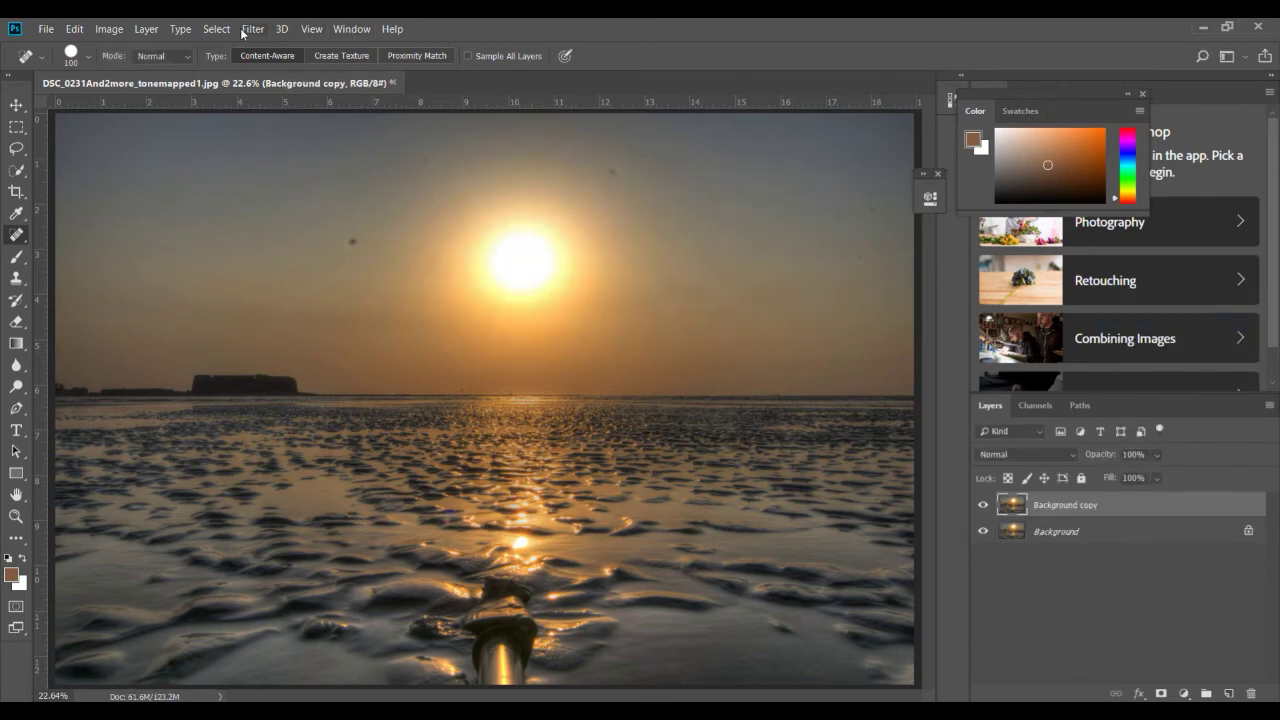
left_click(250, 30)
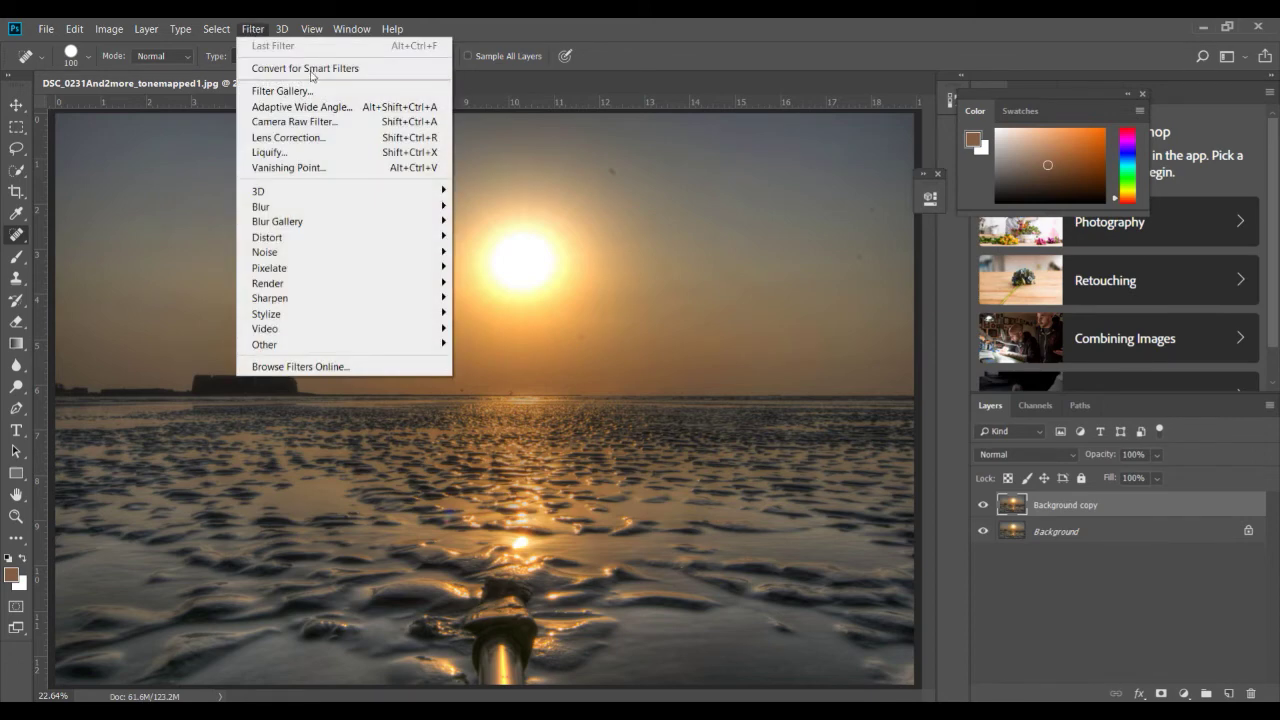
left_click(293, 122)
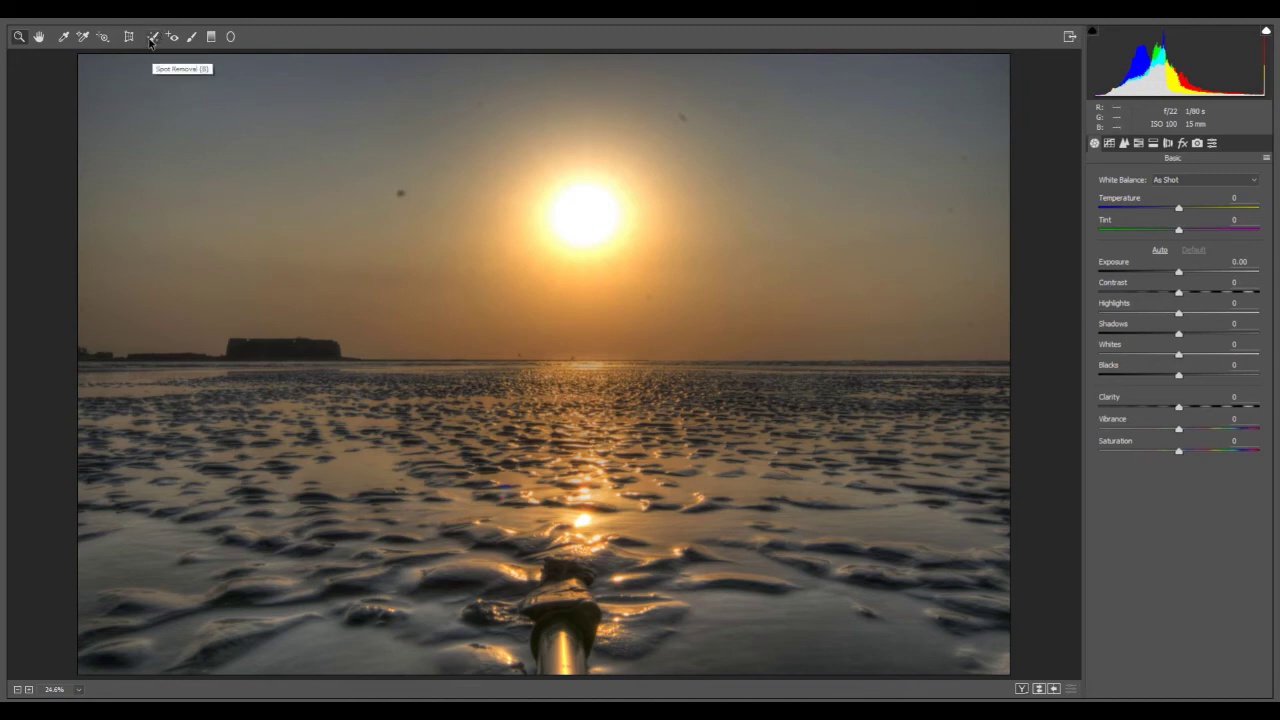
Switch to Spot Removal and turn on Visualize Spots to map the sky dust.
left_click(152, 41)
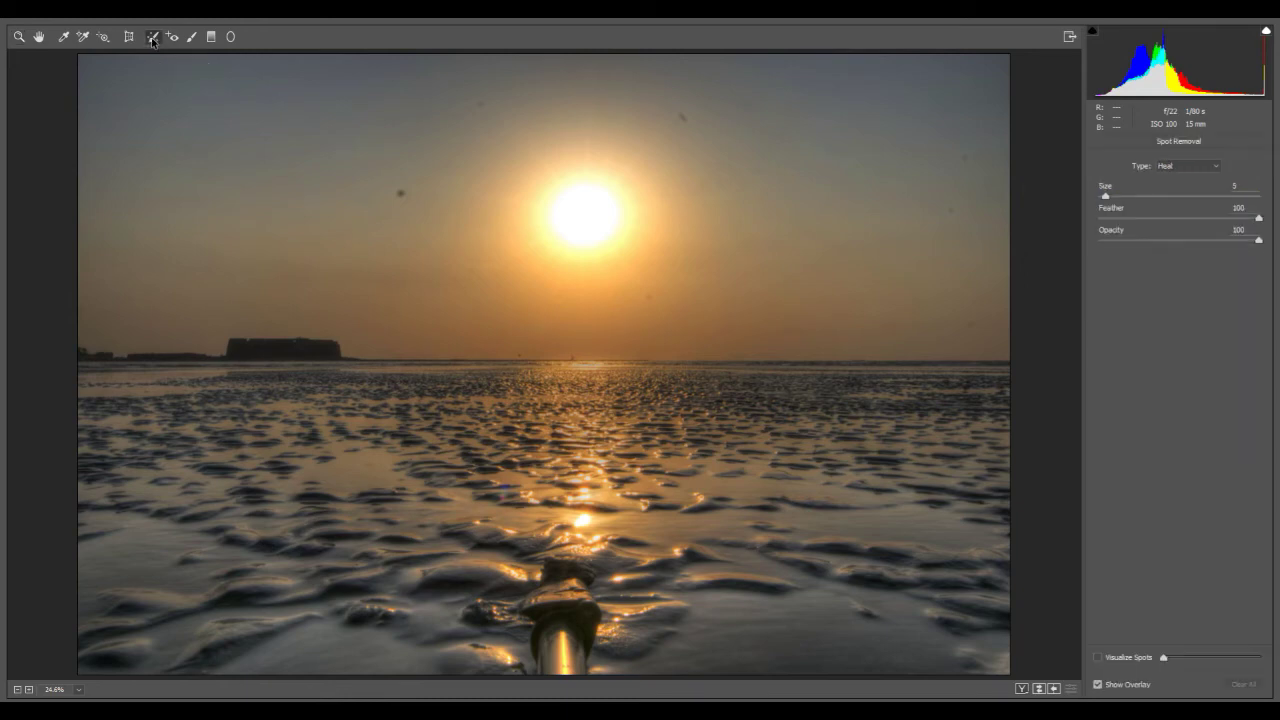
left_click(1098, 658)
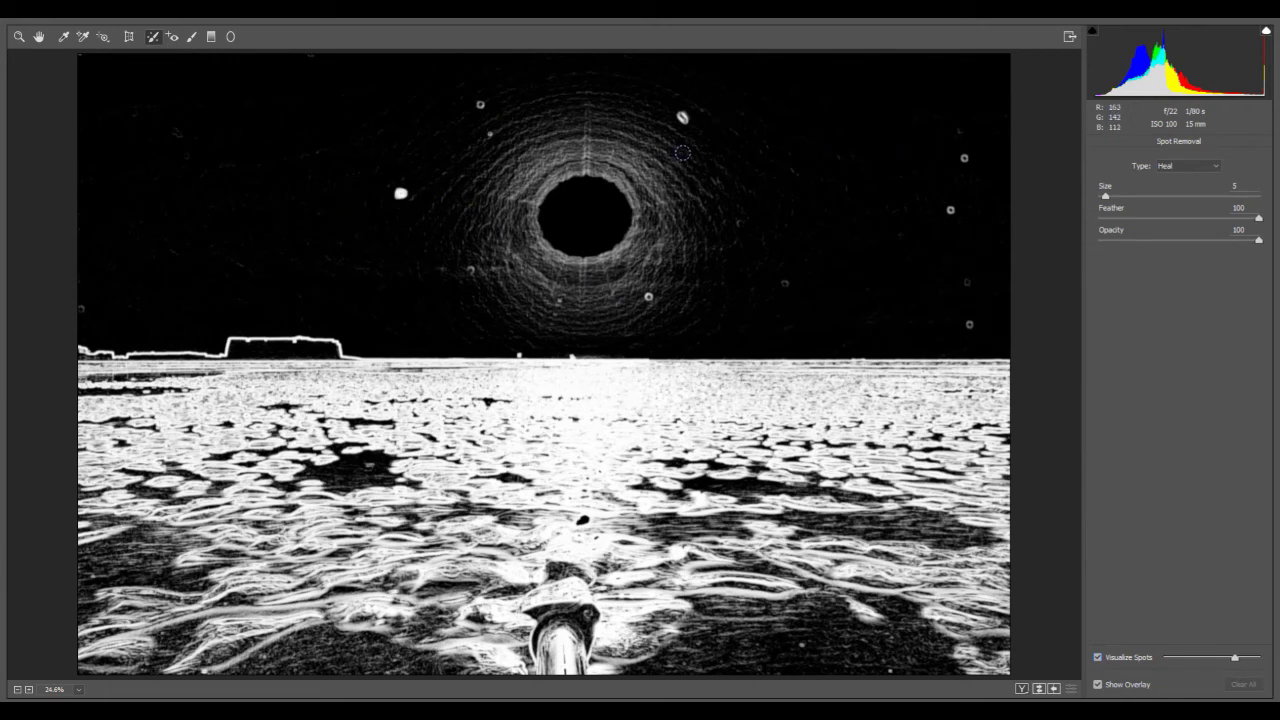
key("bracketright")
key("bracketright")
At brush size 9, heal the left-sky white spot using cleaner sky above as source.
key("bracketright")
key("bracketright")
key("bracketleft")
key("bracketleft")
key("bracketright")
key("bracketright")
left_click(400, 193)
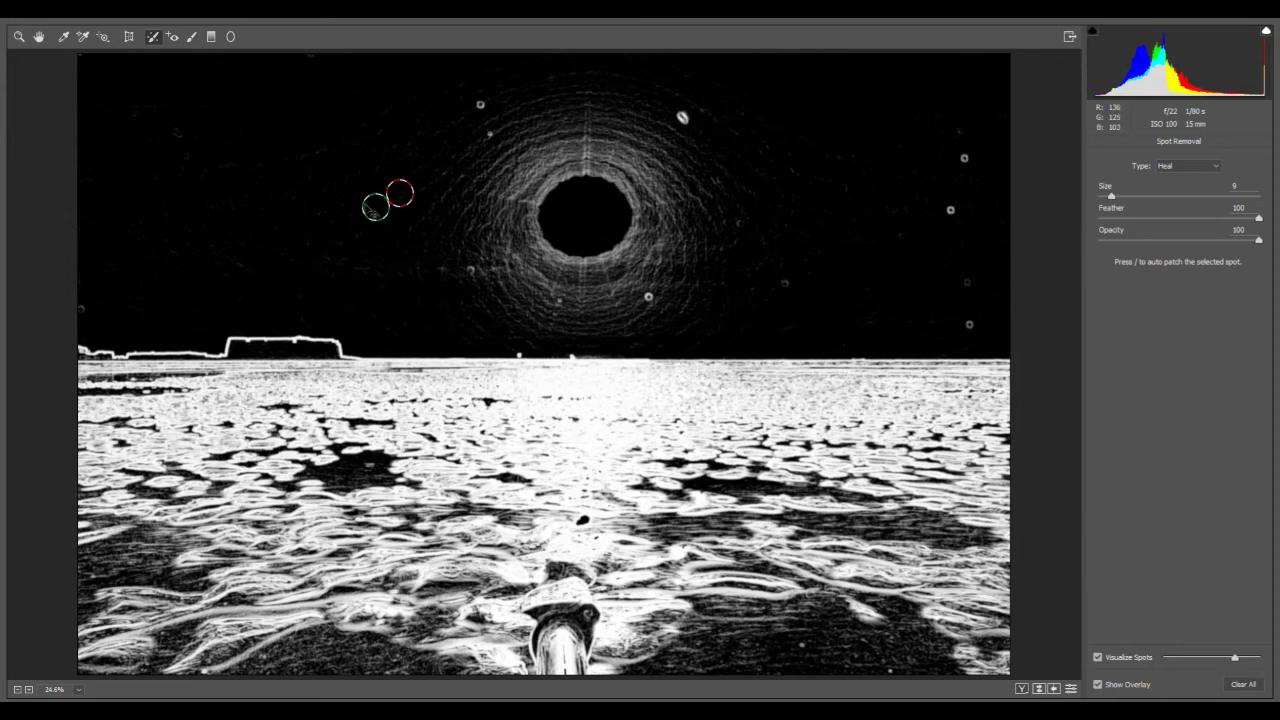
left_click_drag(376, 206, 370, 167)
At size 6, heal the dust spots near the top and low near the horizon.
key("bracketleft")
key("bracketleft")
key("bracketleft")
left_click(481, 104)
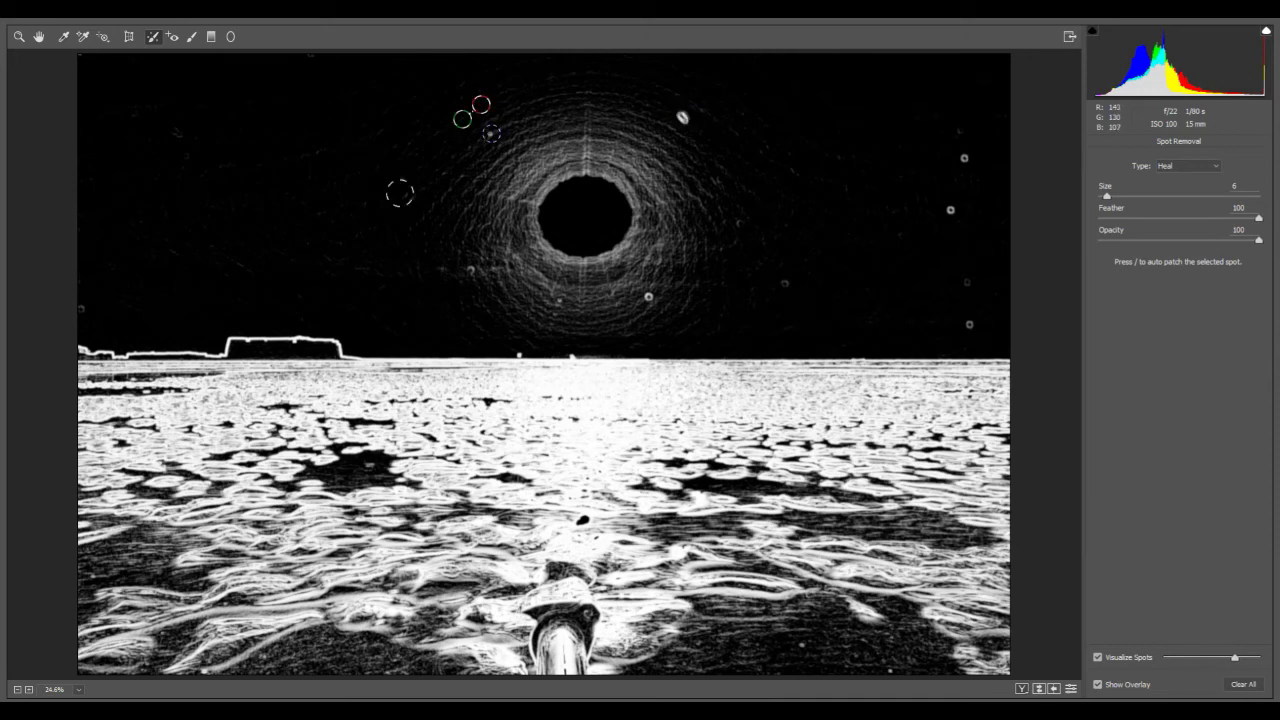
left_click(491, 133)
left_click(470, 270)
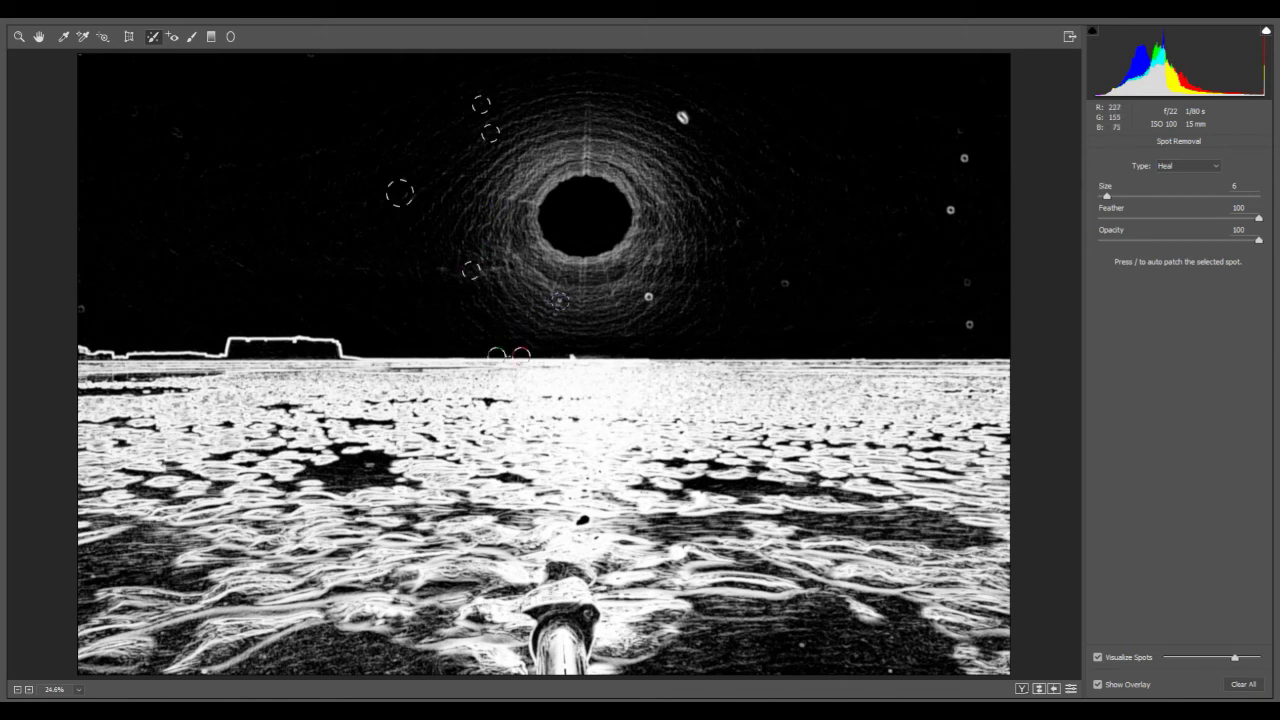
left_click(572, 356)
left_click(560, 300)
left_click(556, 314)
At size 5, heal spots around the sun, right sky, left edge, and the large white spot.
key("bracketright")
left_click(649, 297)
left_click(701, 116)
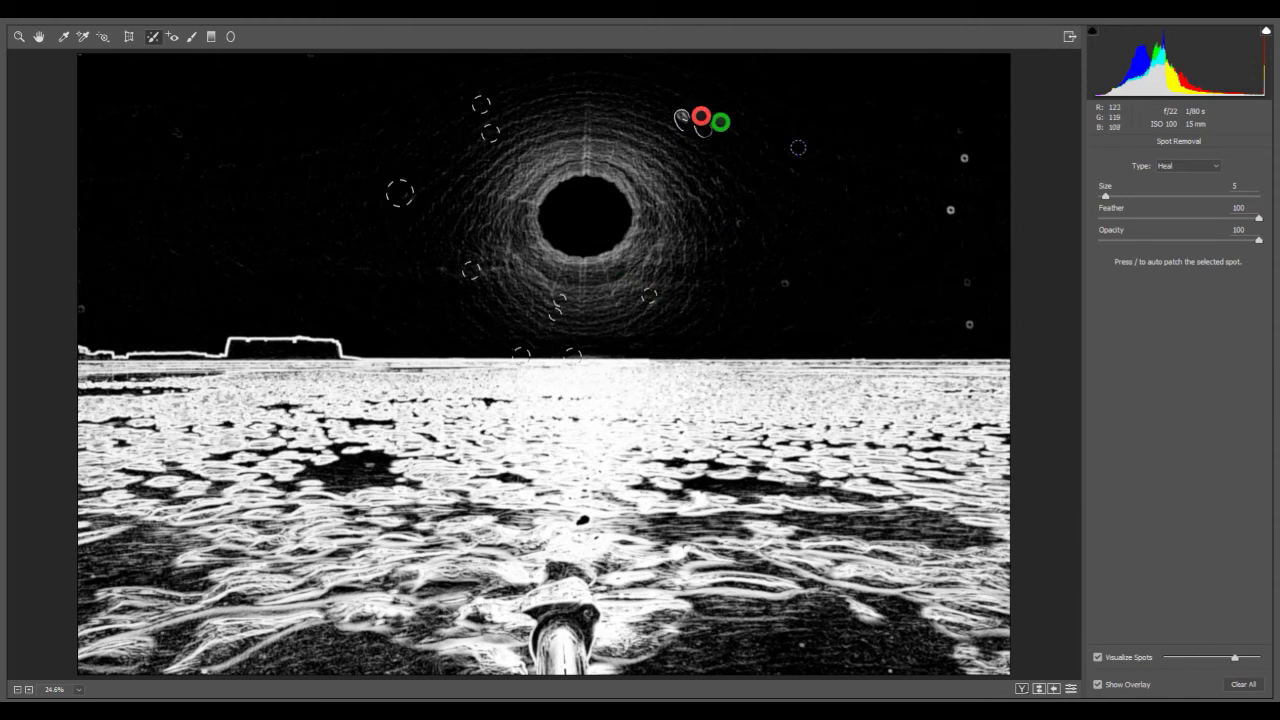
left_click(967, 159)
left_click(950, 210)
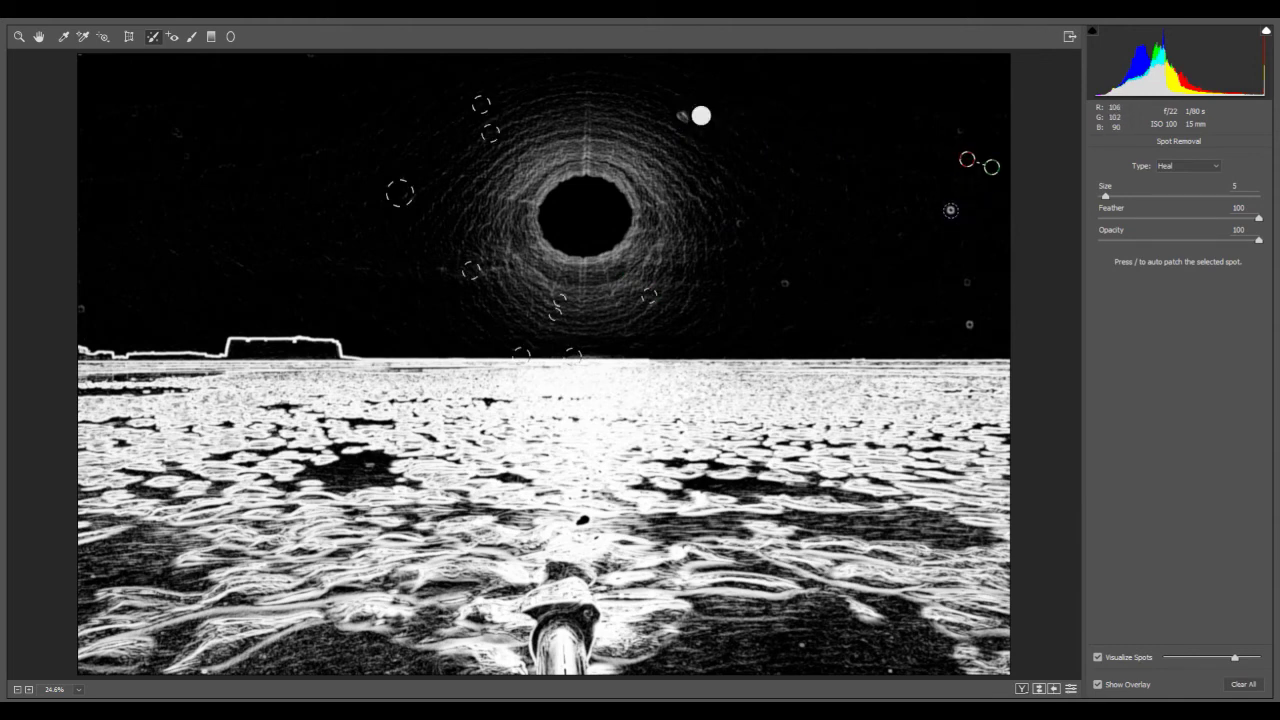
left_click(783, 284)
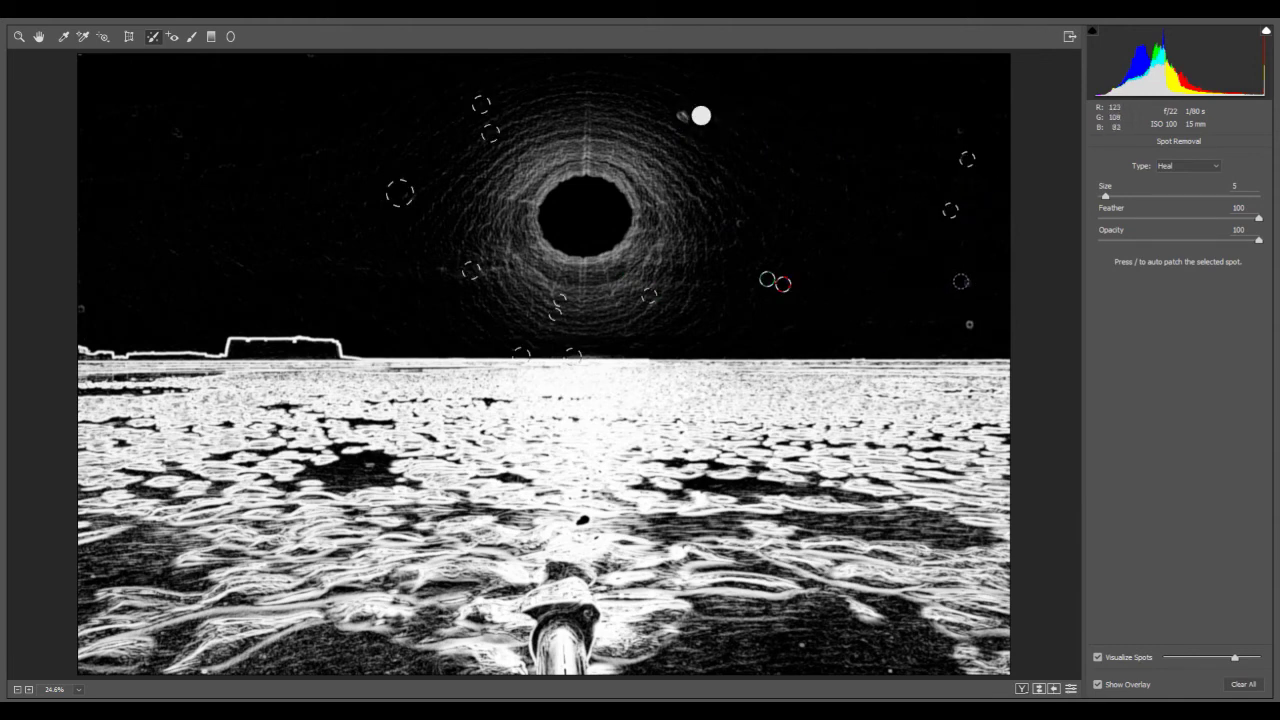
left_click(967, 281)
left_click(970, 328)
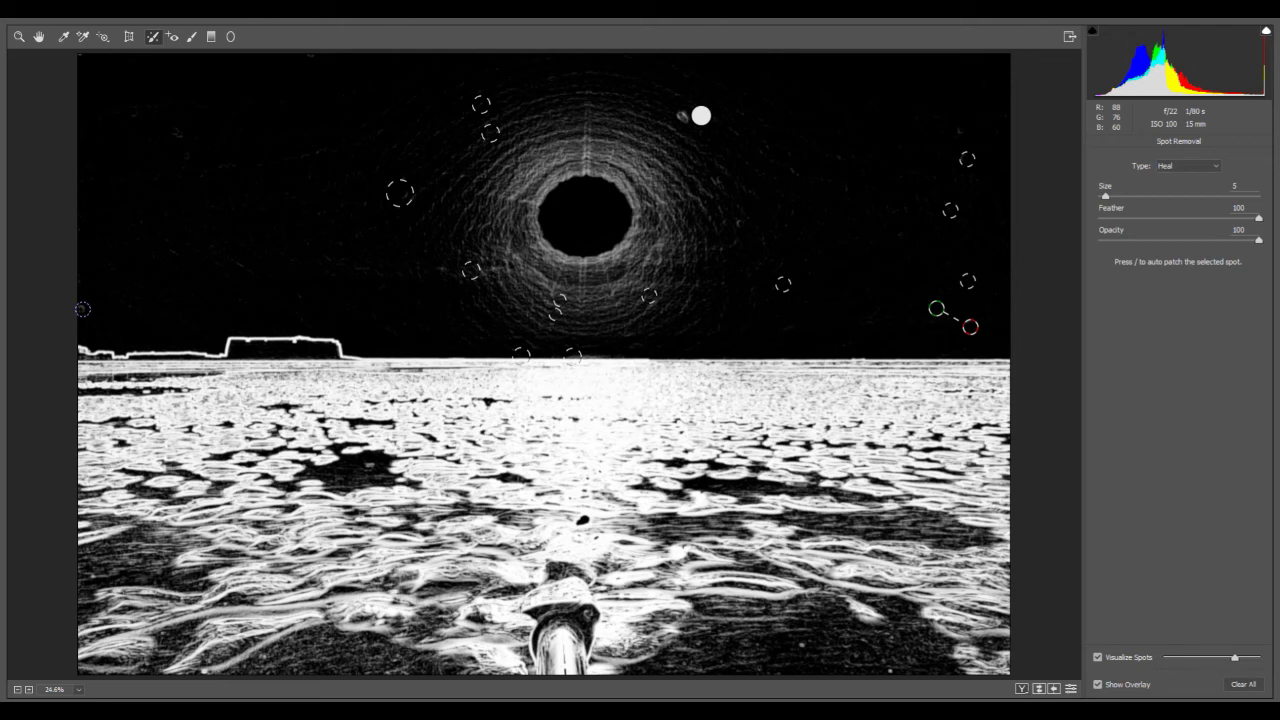
left_click(83, 309)
left_click_drag(682, 115, 706, 124)
key("slash")
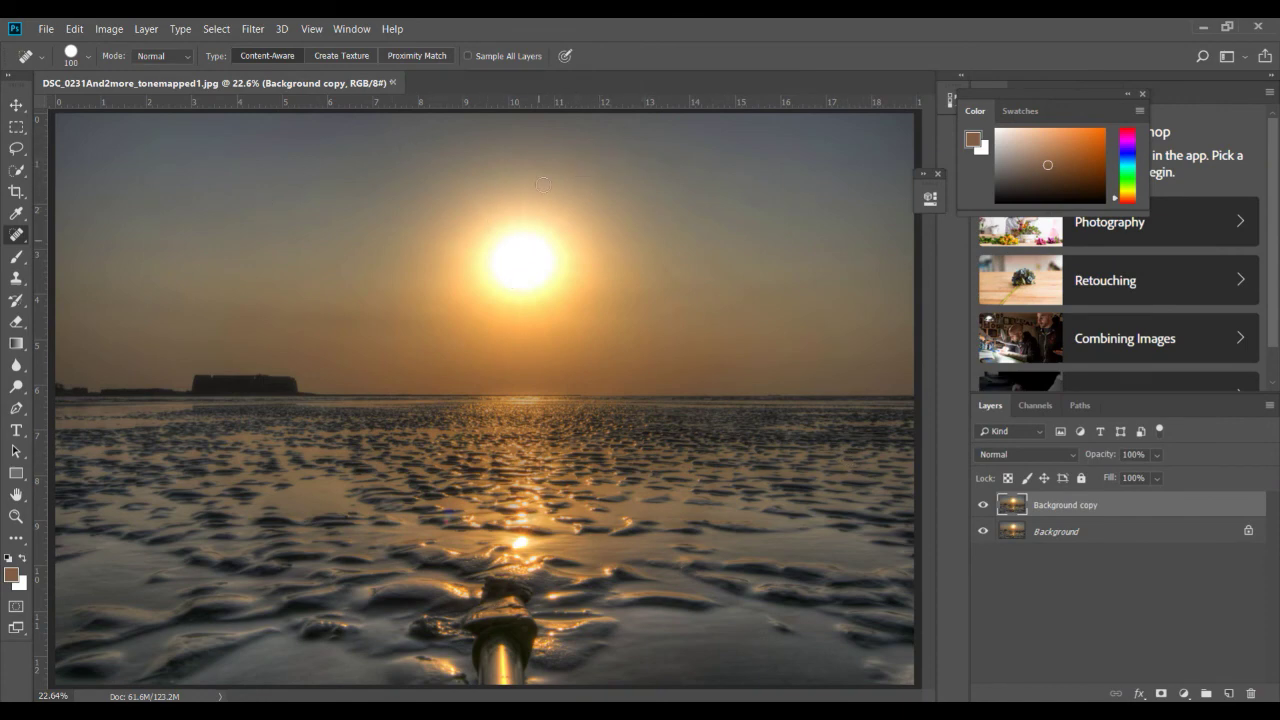
Toggle Background copy visibility twice to compare the healed sky with the dusty original.
left_click(983, 506)
left_click(983, 506)
left_click(983, 506)
left_click(983, 506)
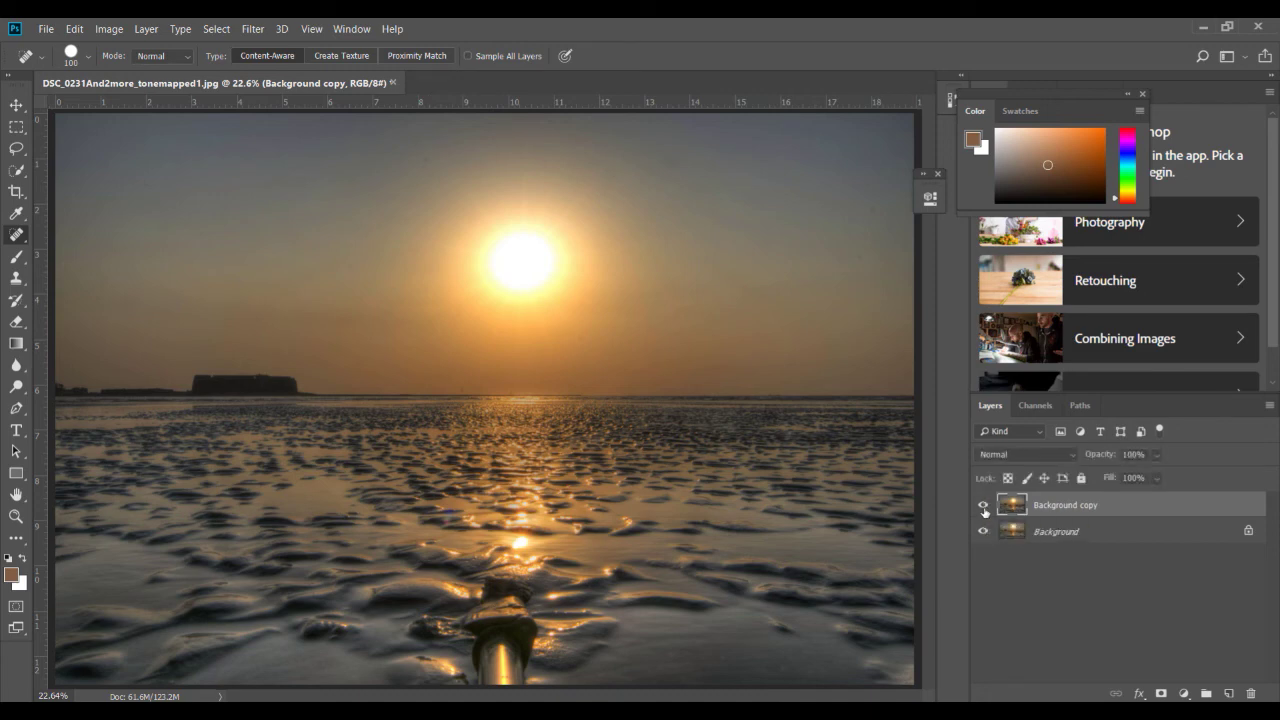